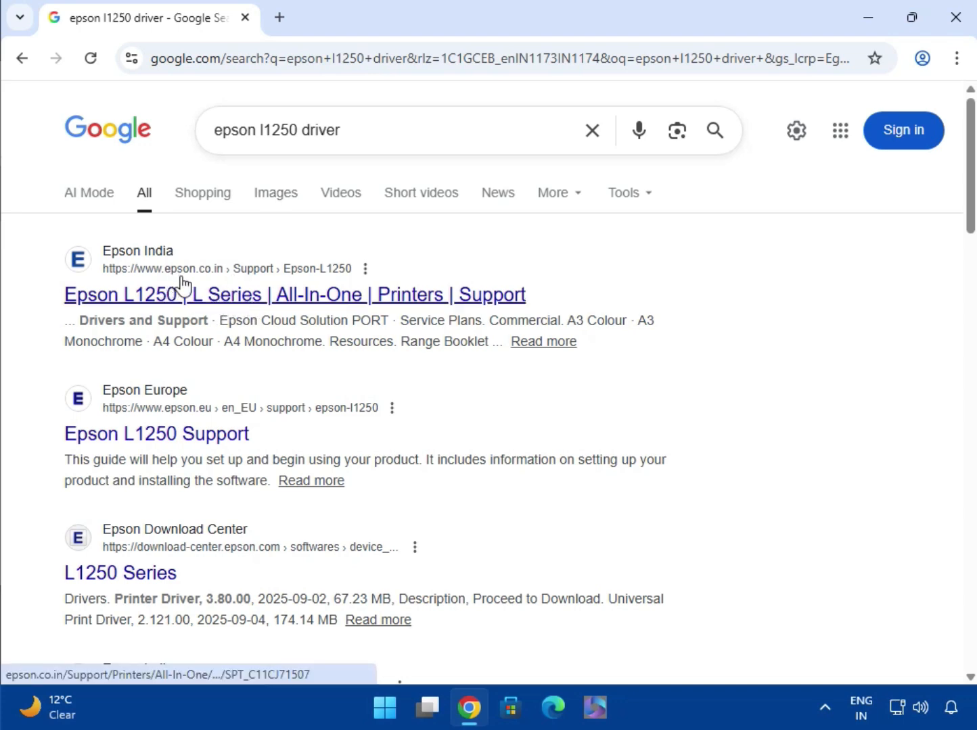
Open the Epson India support page for the L1250 and set the downloads' operating system to Windows 11
left_click(220, 286)
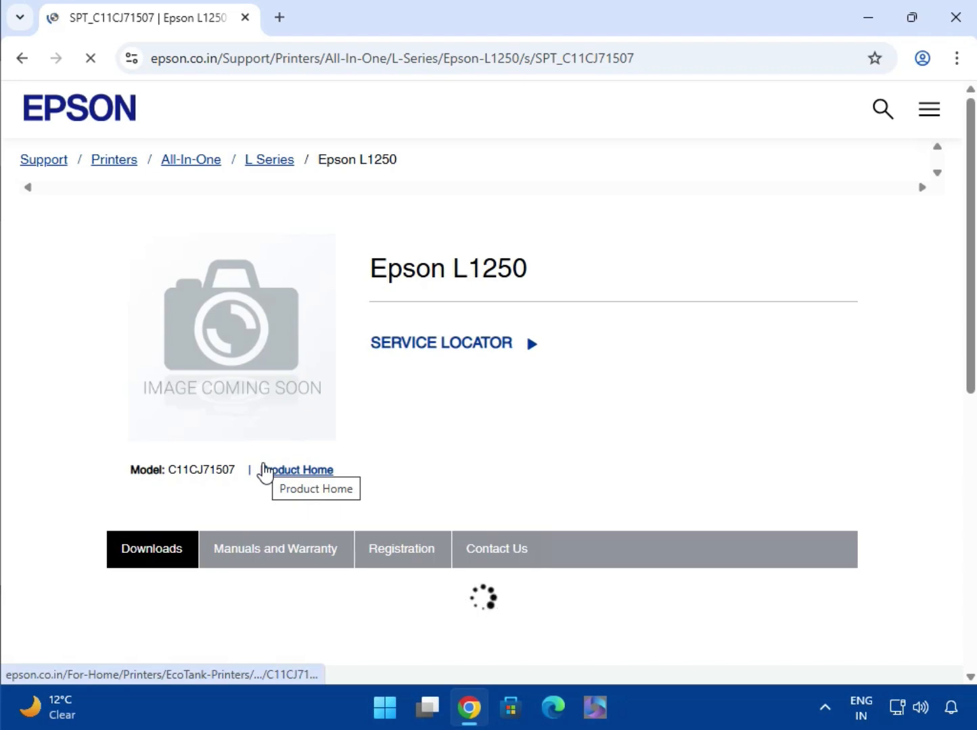
scroll(460, 507, "down", 3)
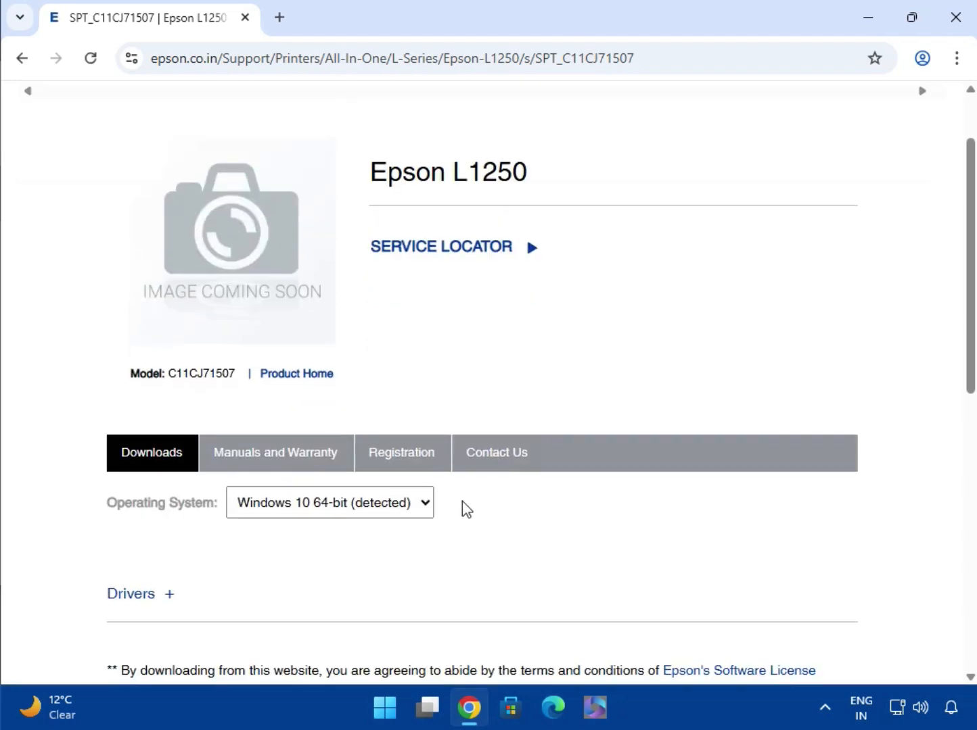
left_click(308, 408)
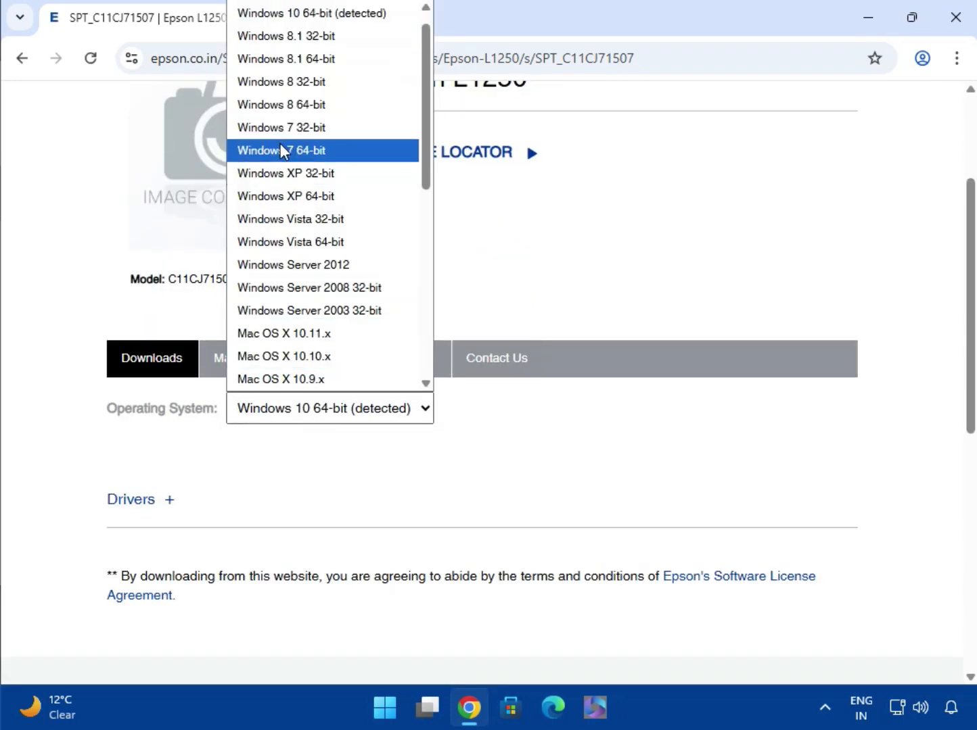
scroll(290, 353, "up", 1)
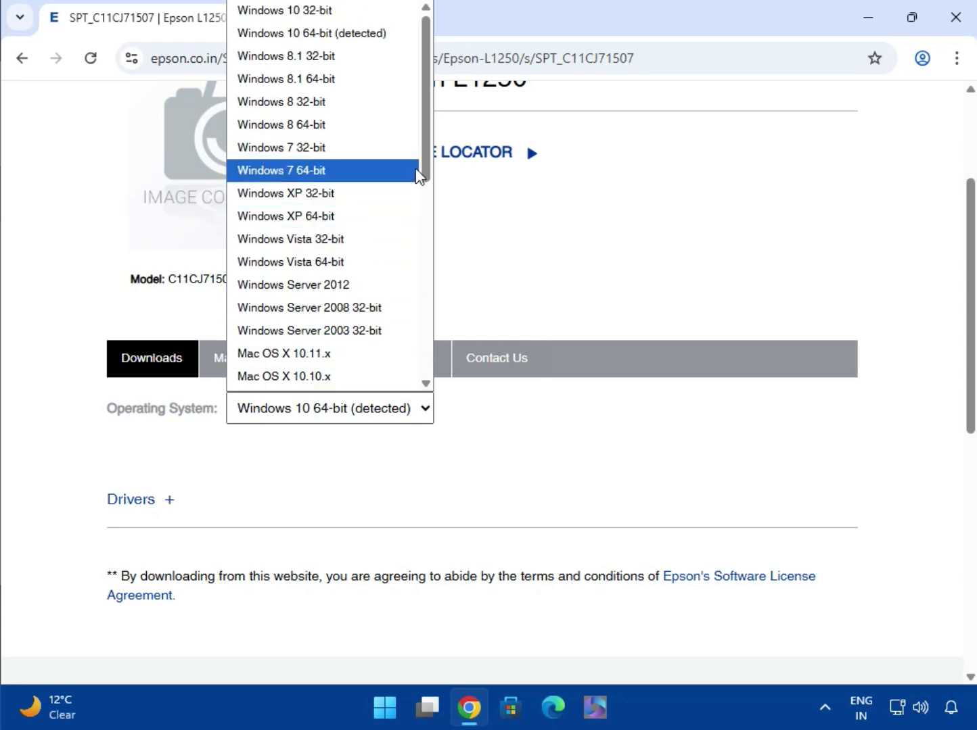
left_click(322, 38)
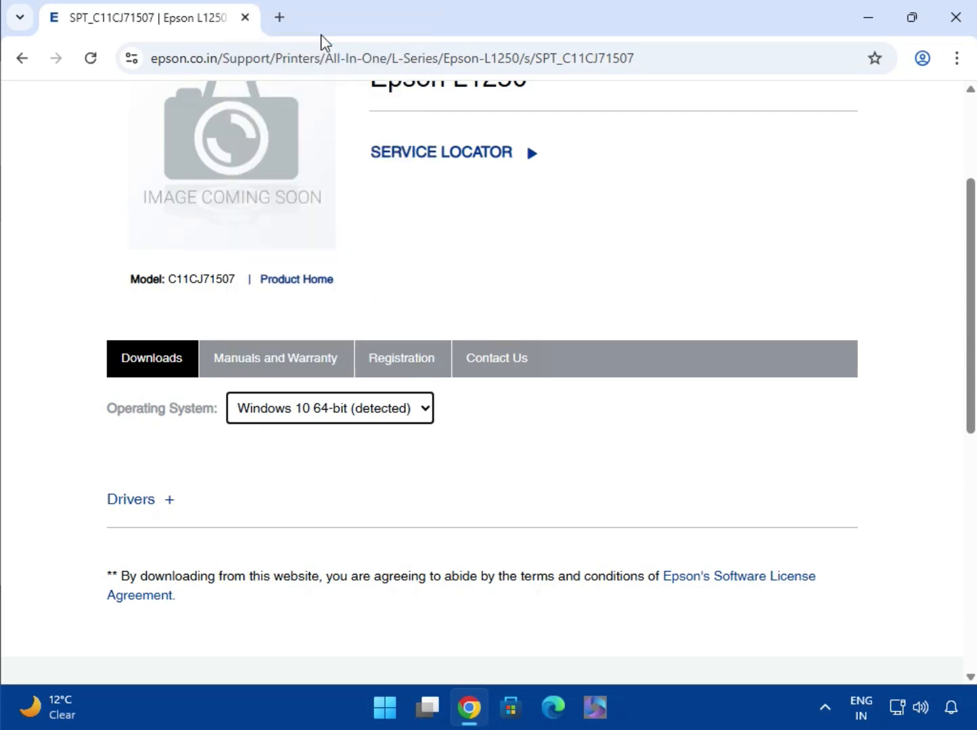
left_click(422, 409)
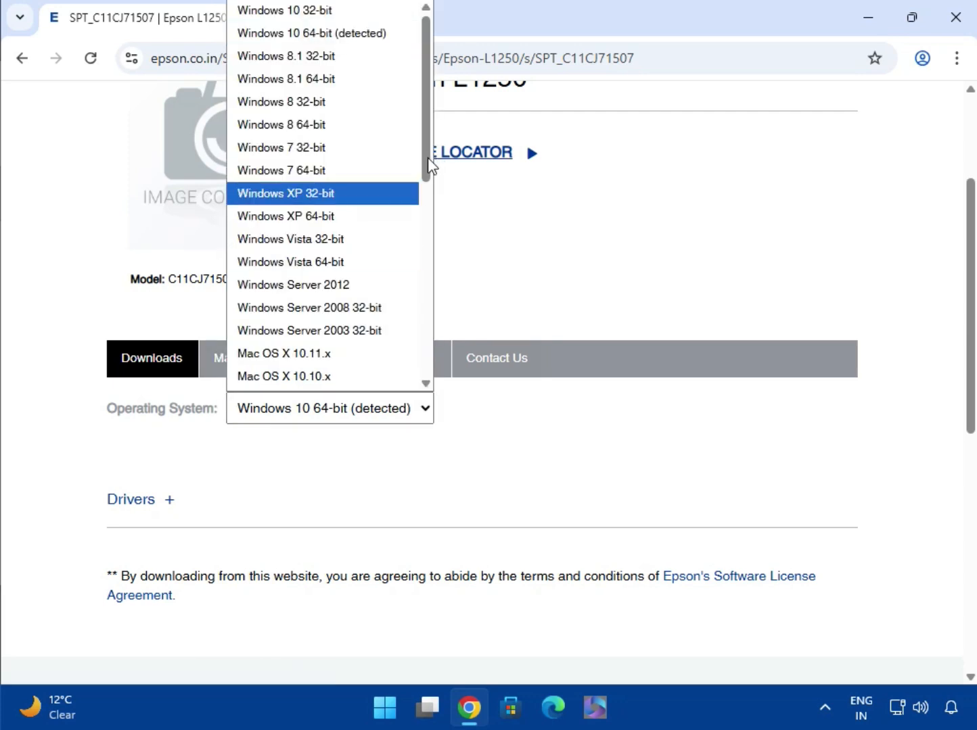
left_click_drag(426, 160, 416, 343)
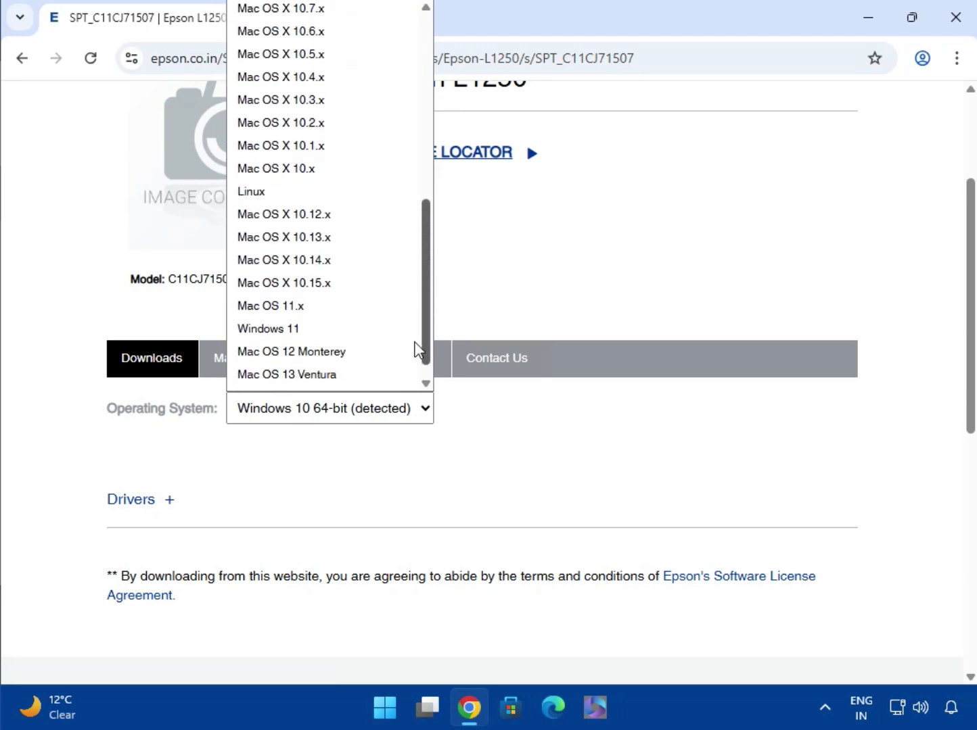
left_click(274, 329)
left_click(464, 420)
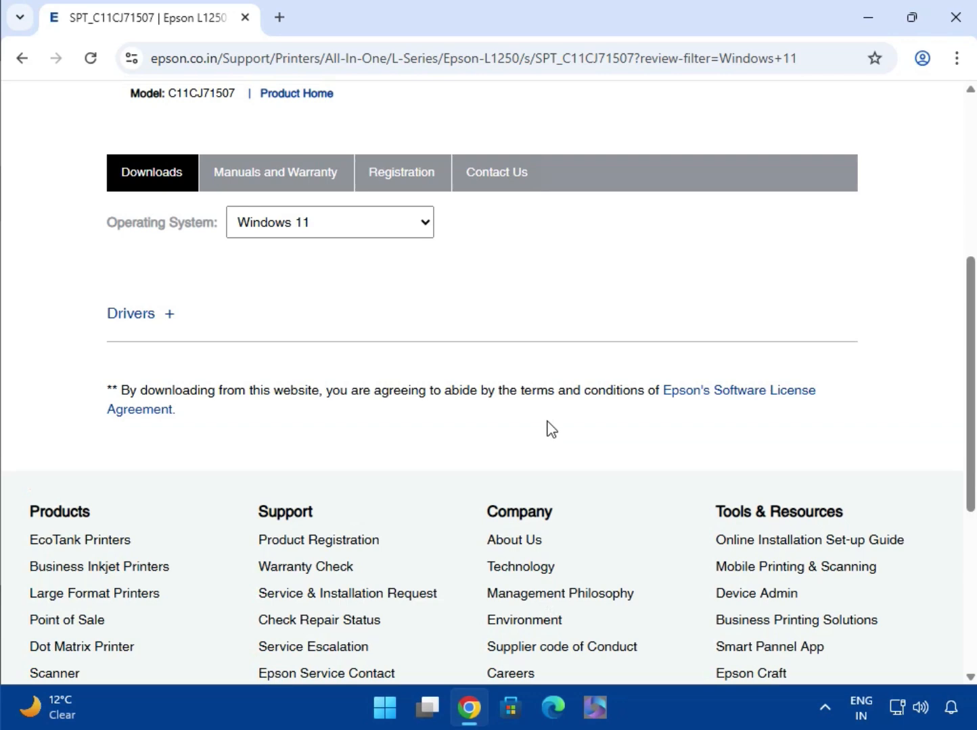
Download the Windows 64-bit printer driver L1250_64bit_v38000.exe, agreeing to the Software License Agreement
left_click(167, 317)
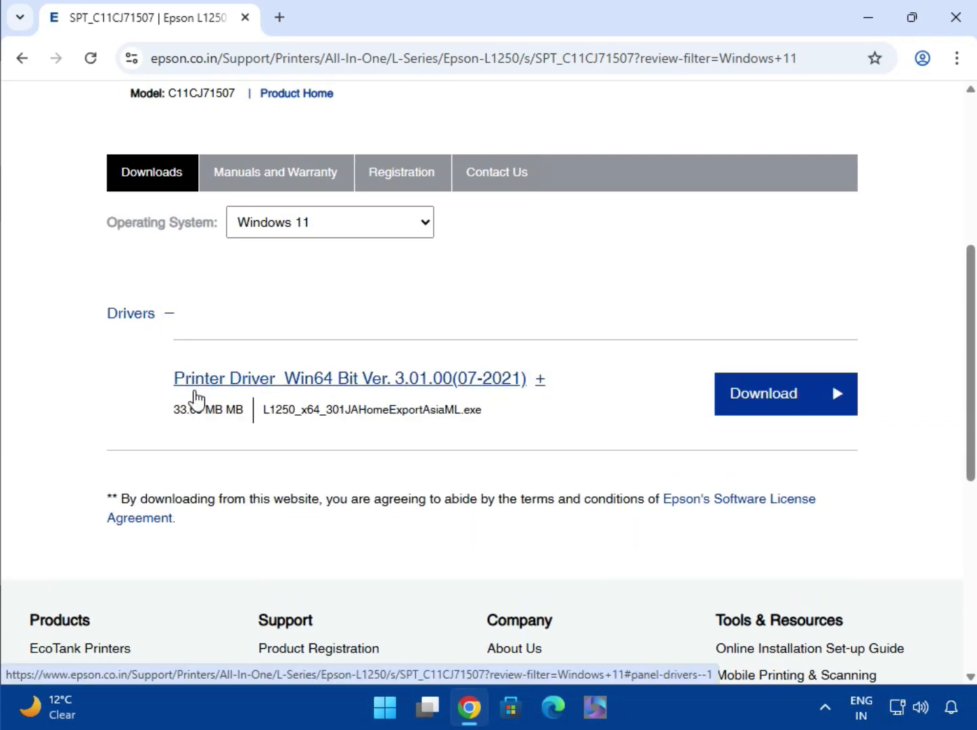
left_click(749, 405)
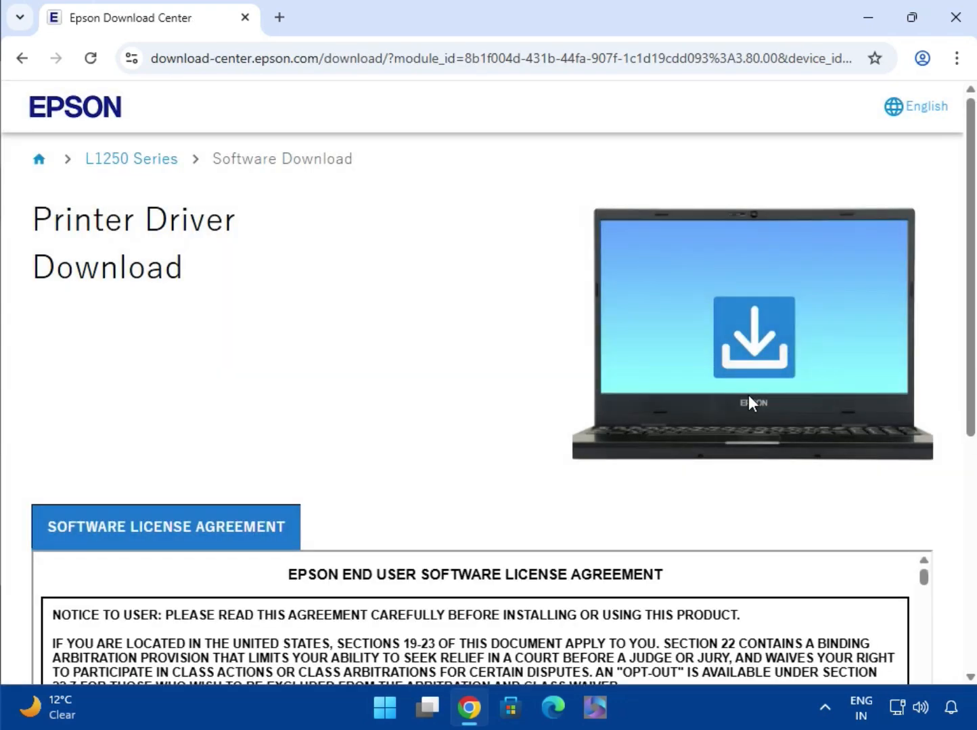
scroll(366, 425, "down", 5)
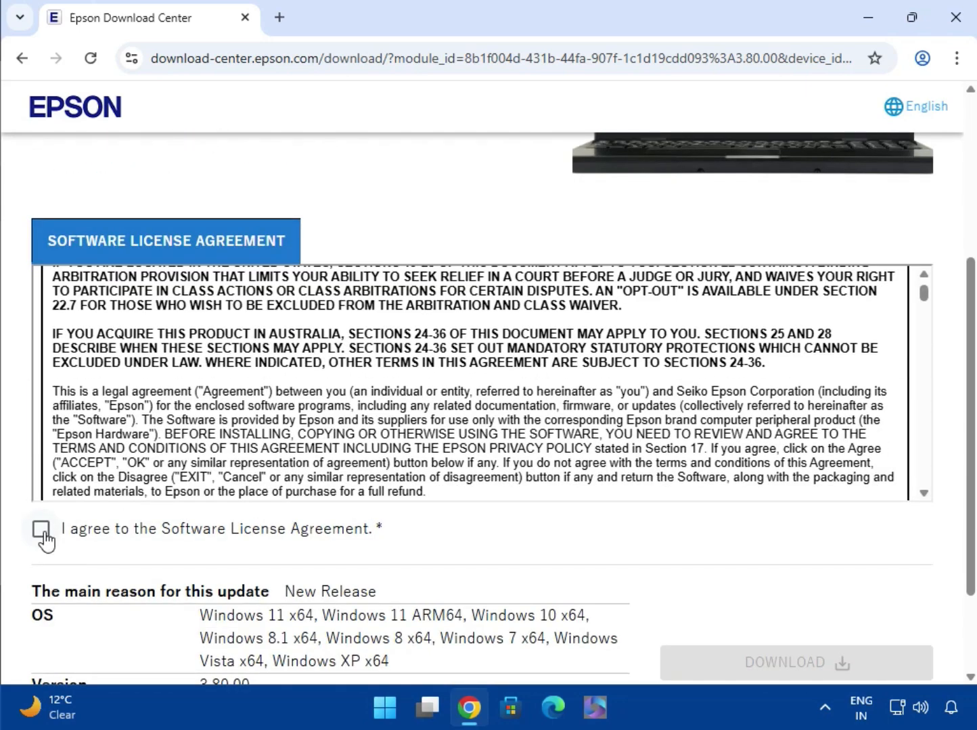
left_click(41, 531)
scroll(524, 534, "down", 1)
scroll(530, 541, "down", 2)
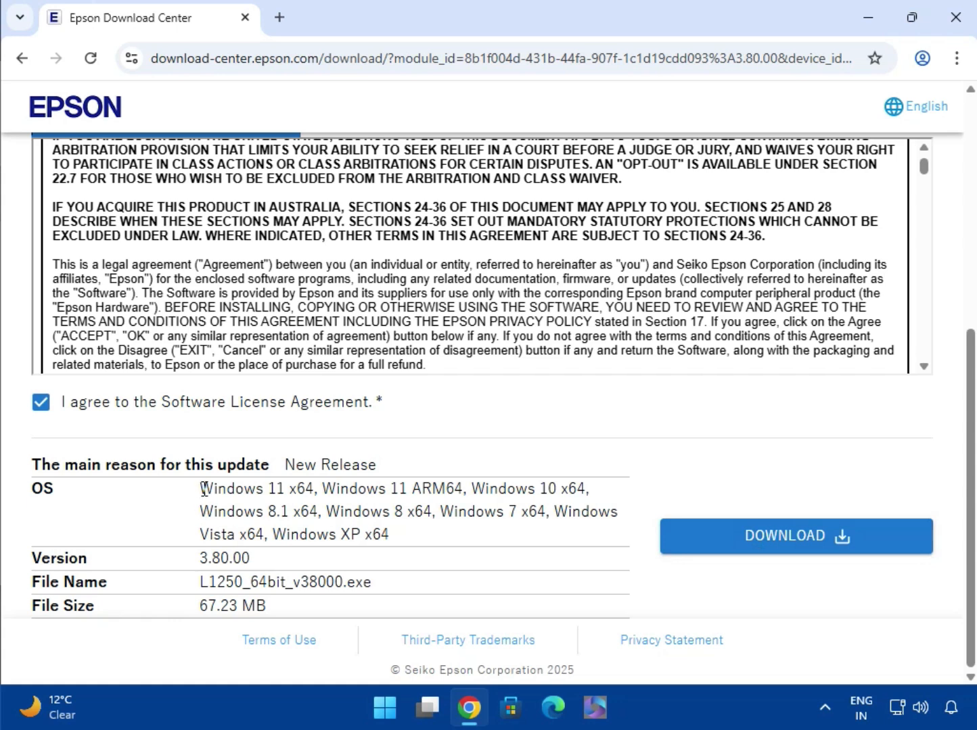
left_click_drag(202, 489, 400, 534)
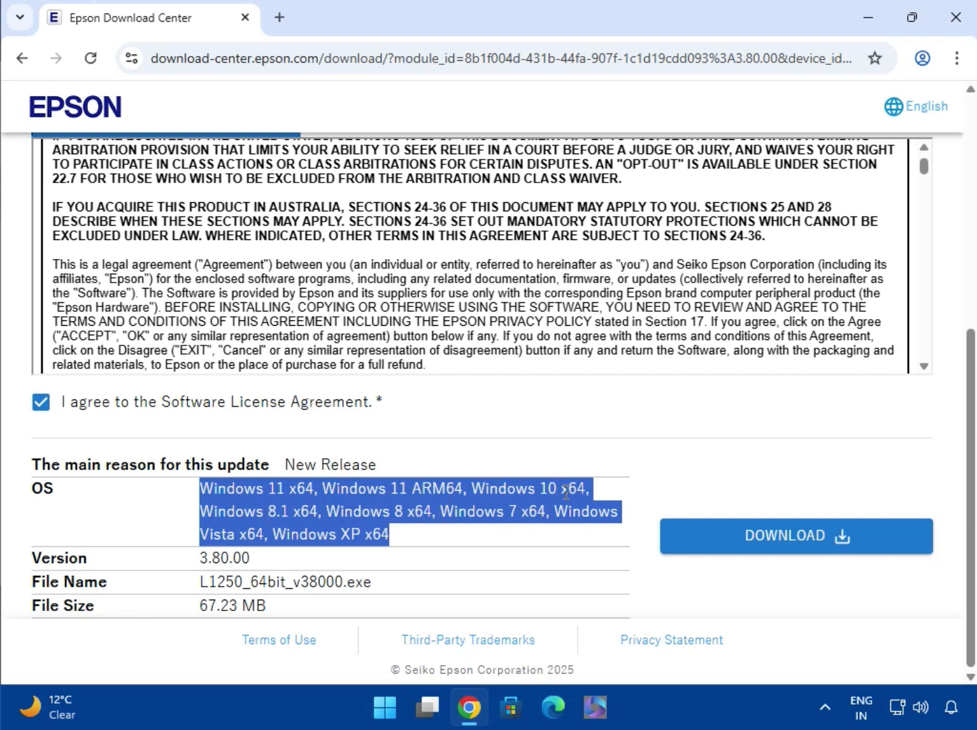
left_click(717, 545)
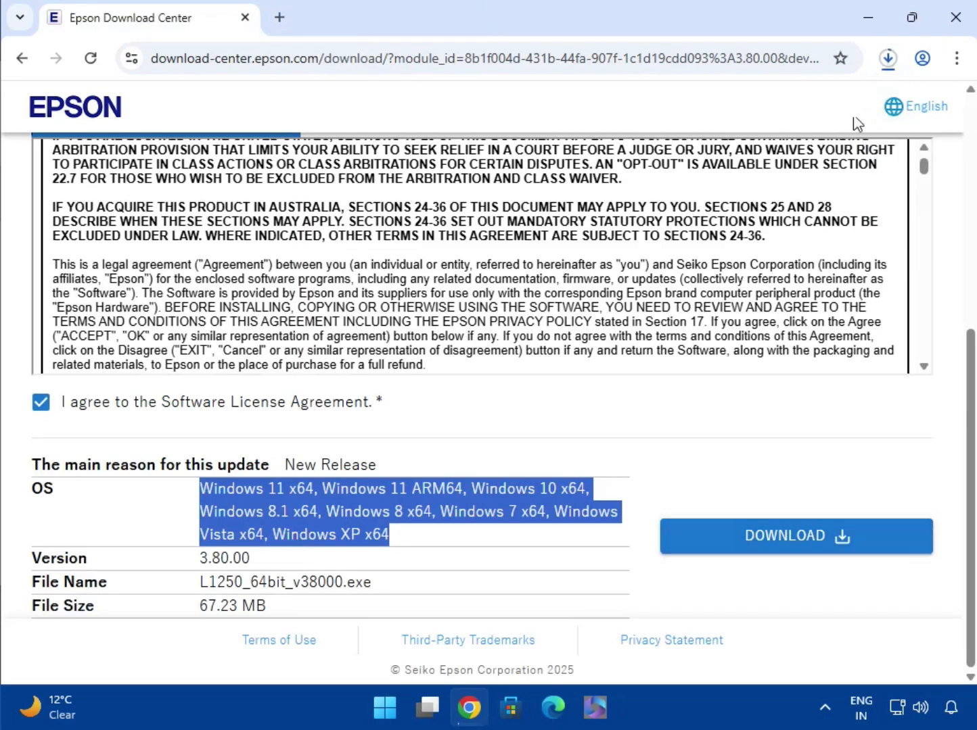
Run the downloaded L1250_64bit_v38000.exe installer and allow it to make changes to the device
left_click(887, 59)
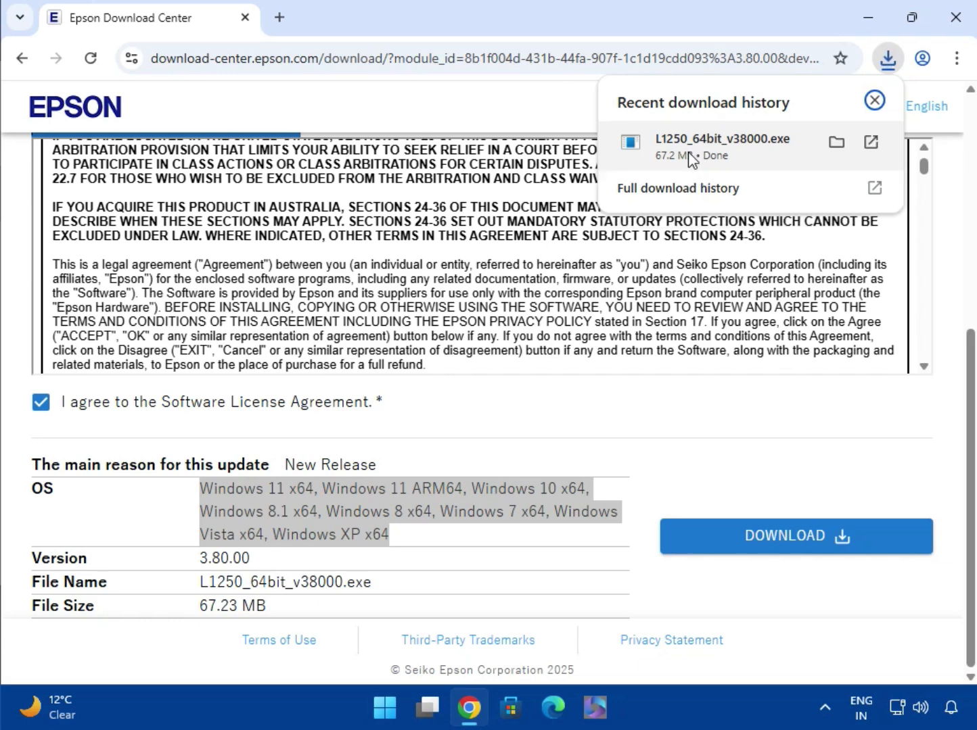
left_click(687, 152)
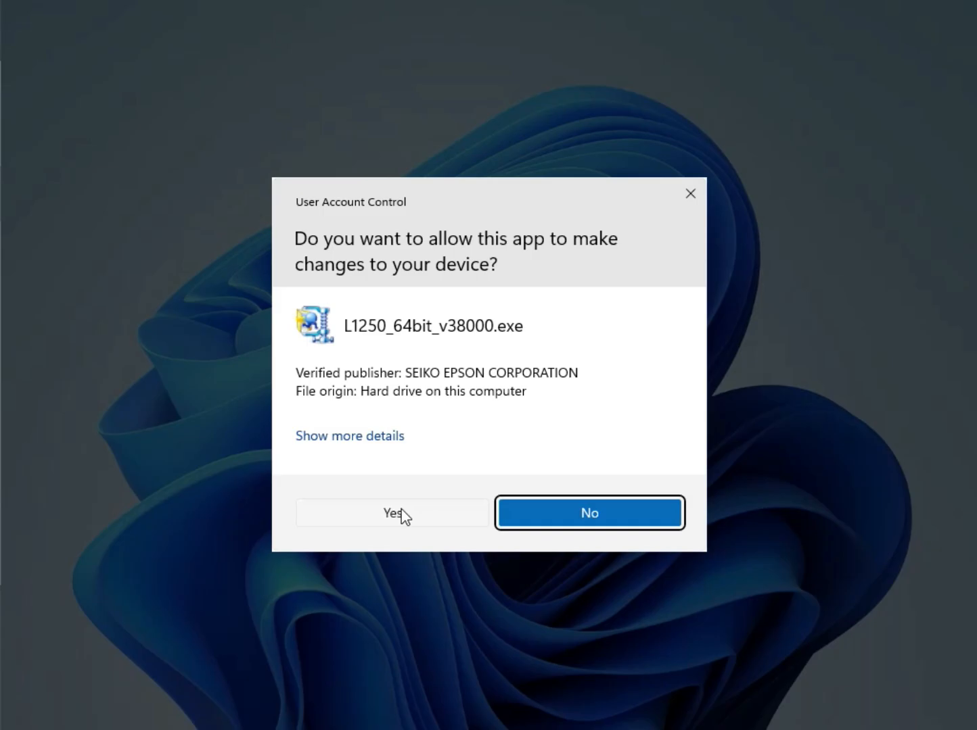
left_click(402, 515)
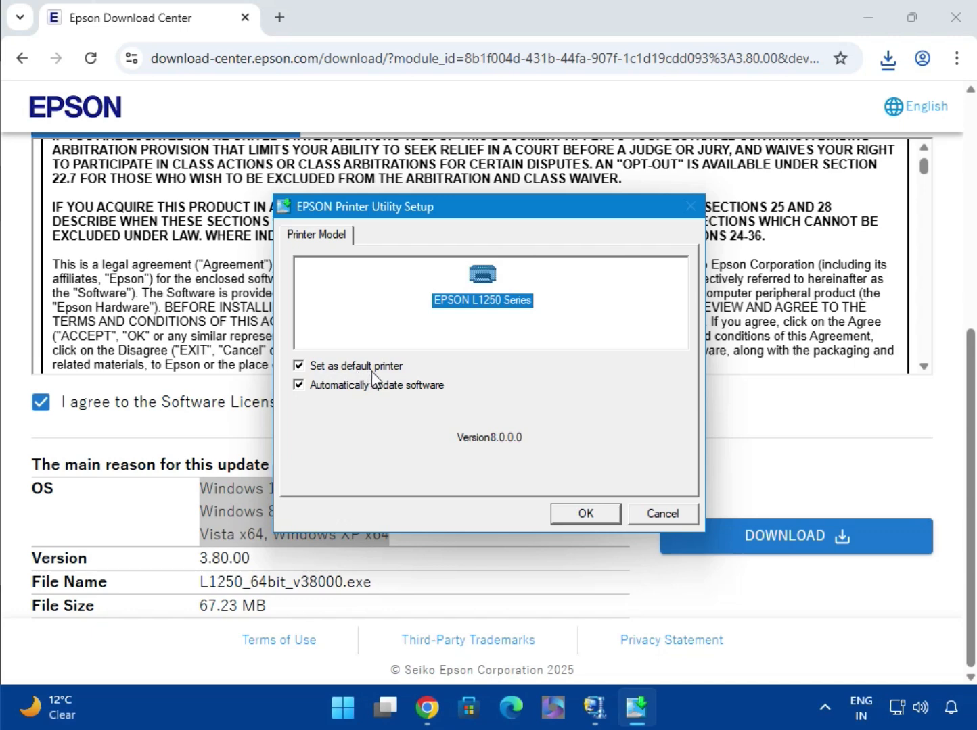
Turn off the default printer and automatic software update options, and continue setup with the EPSON L1250 Series selected
left_click(298, 366)
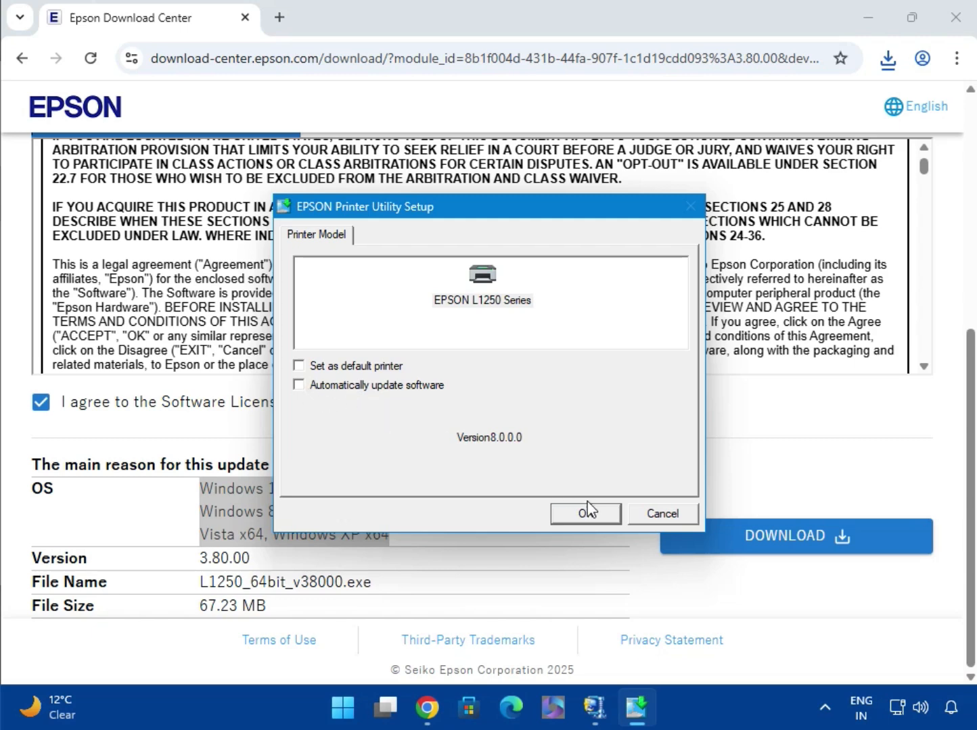
left_click(487, 301)
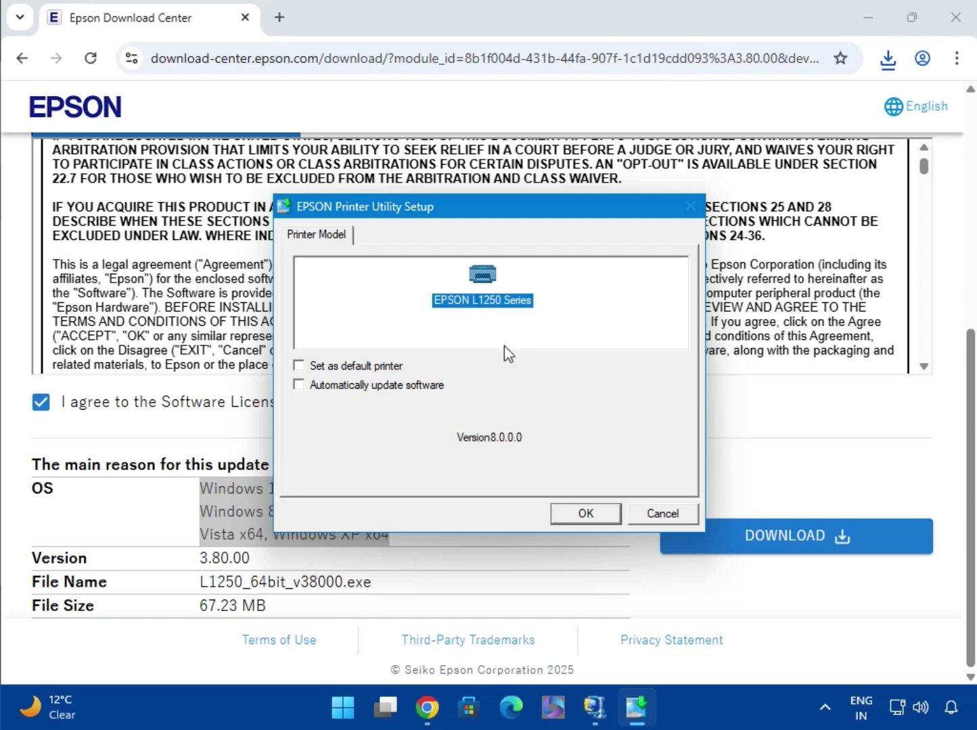
left_click(568, 511)
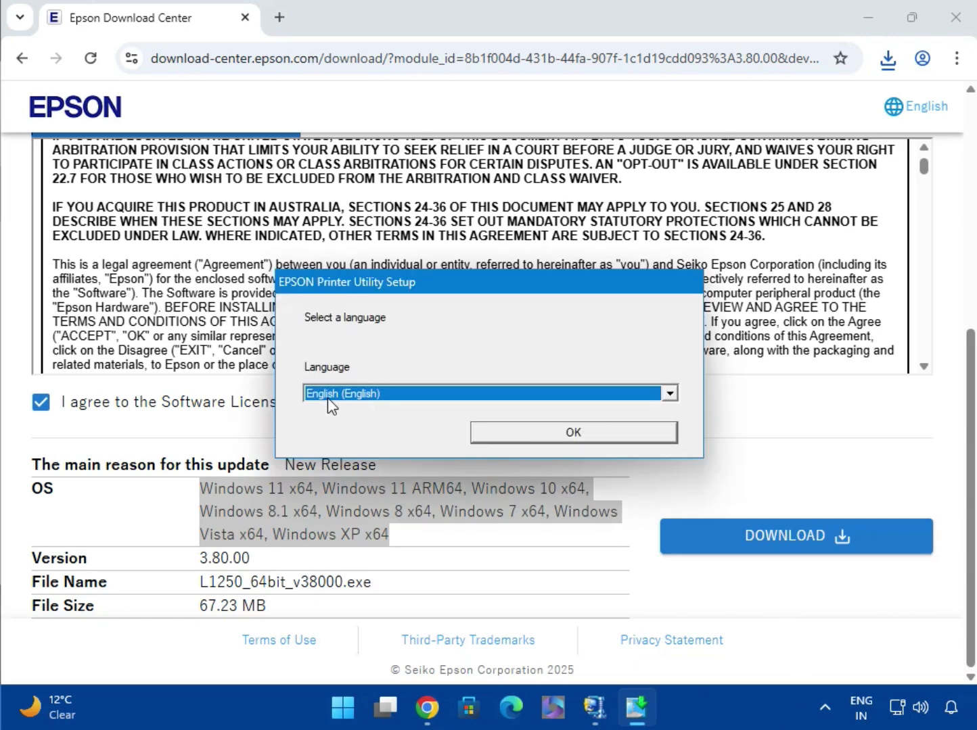
Keep English (English) as the setup language and agree to the Epson end user license agreement
left_click(540, 398)
left_click(542, 395)
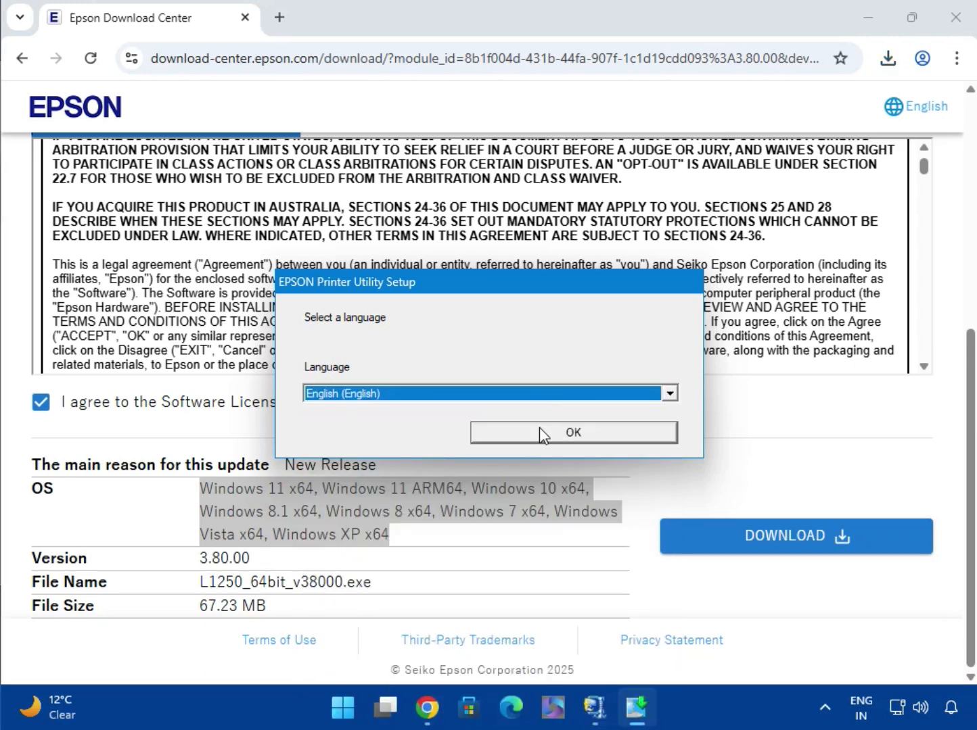
left_click(541, 433)
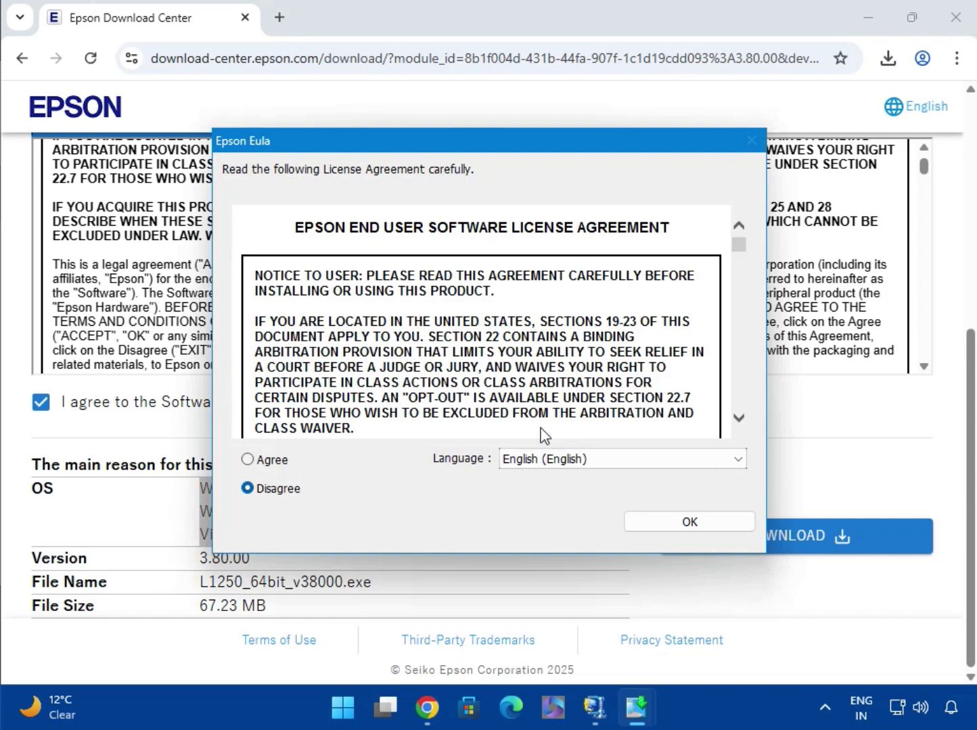
left_click(258, 462)
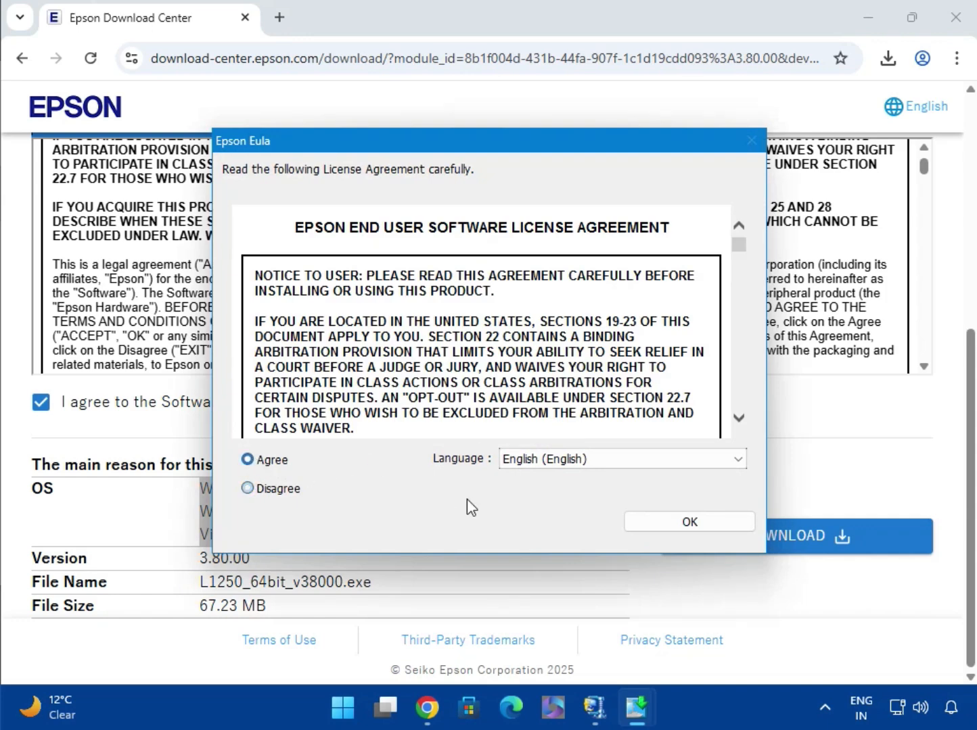
left_click(655, 522)
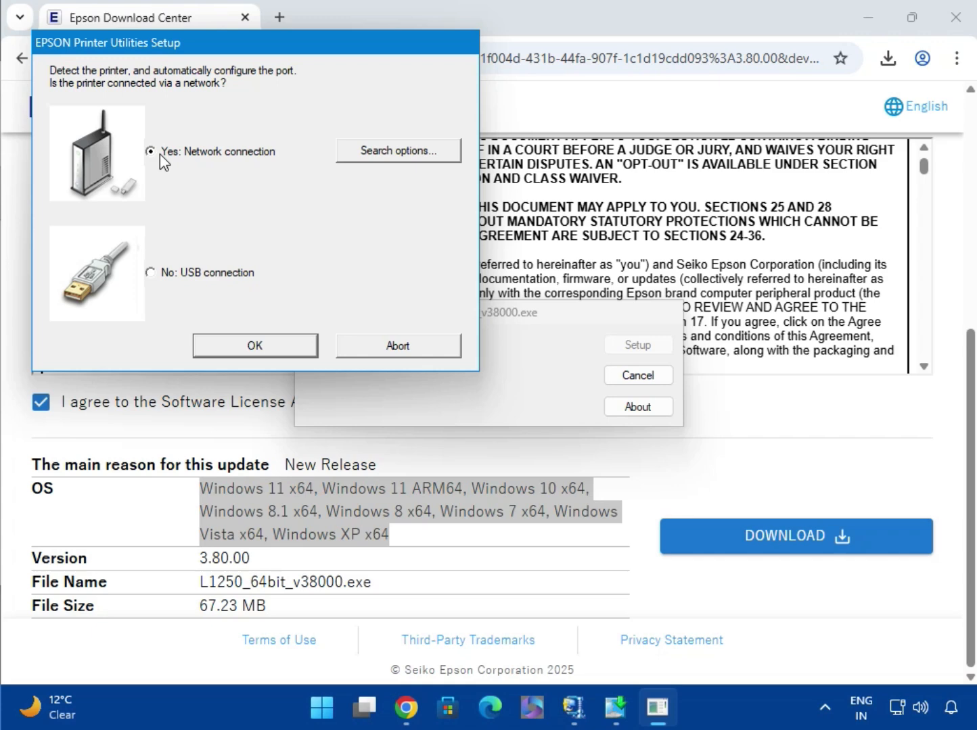
Try to detect the printer through a network connection, with the search options set to the current network segment
left_click(379, 151)
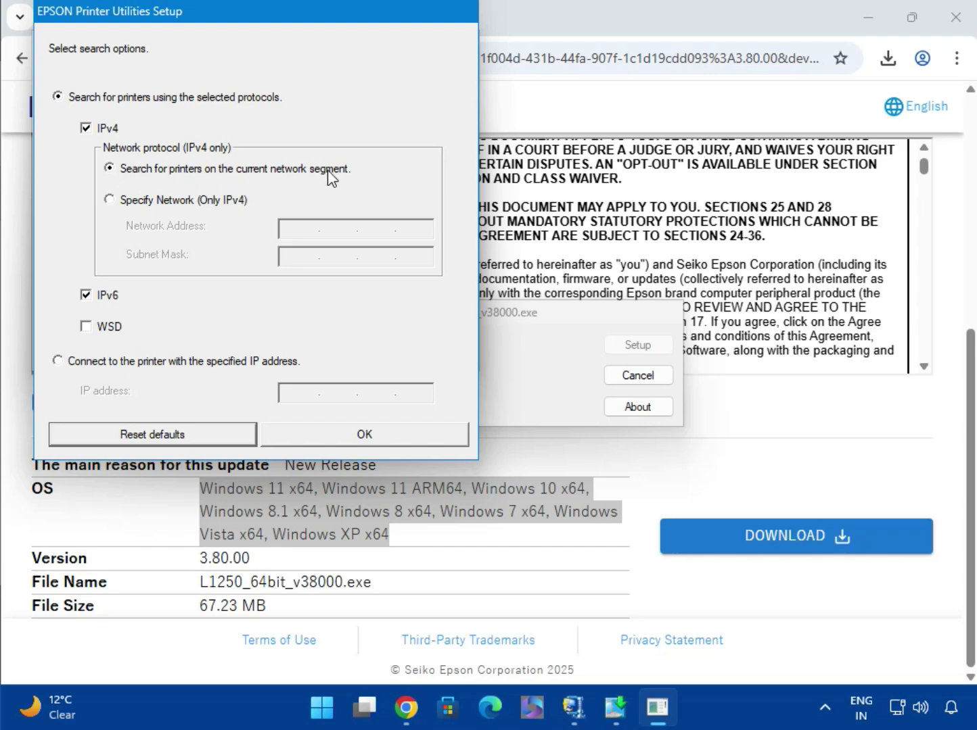
left_click(121, 201)
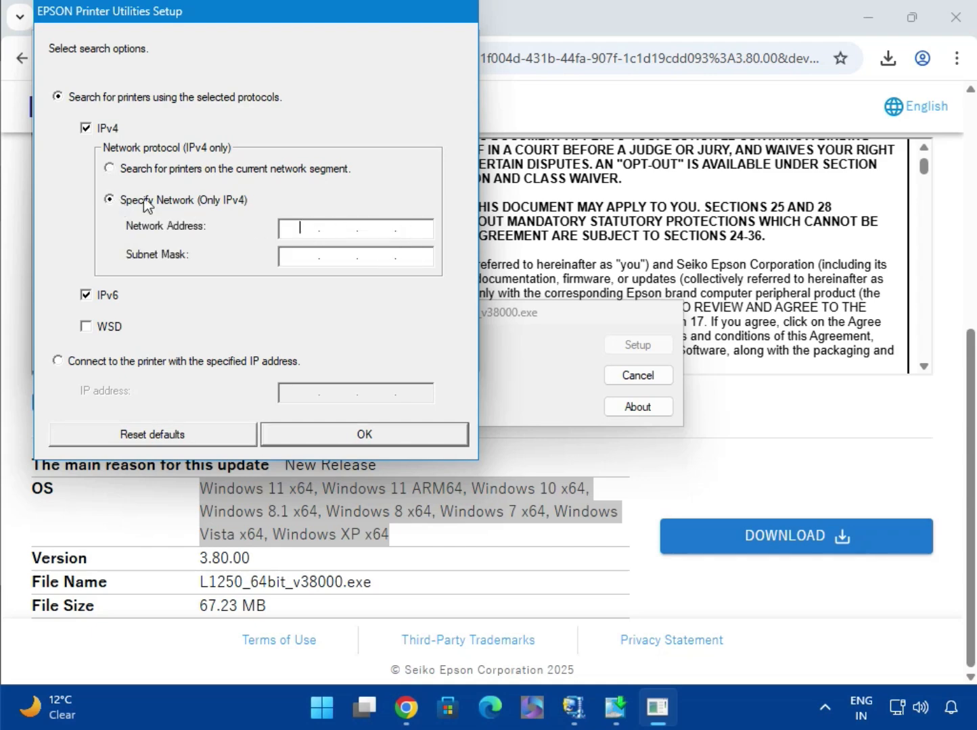
left_click(110, 170)
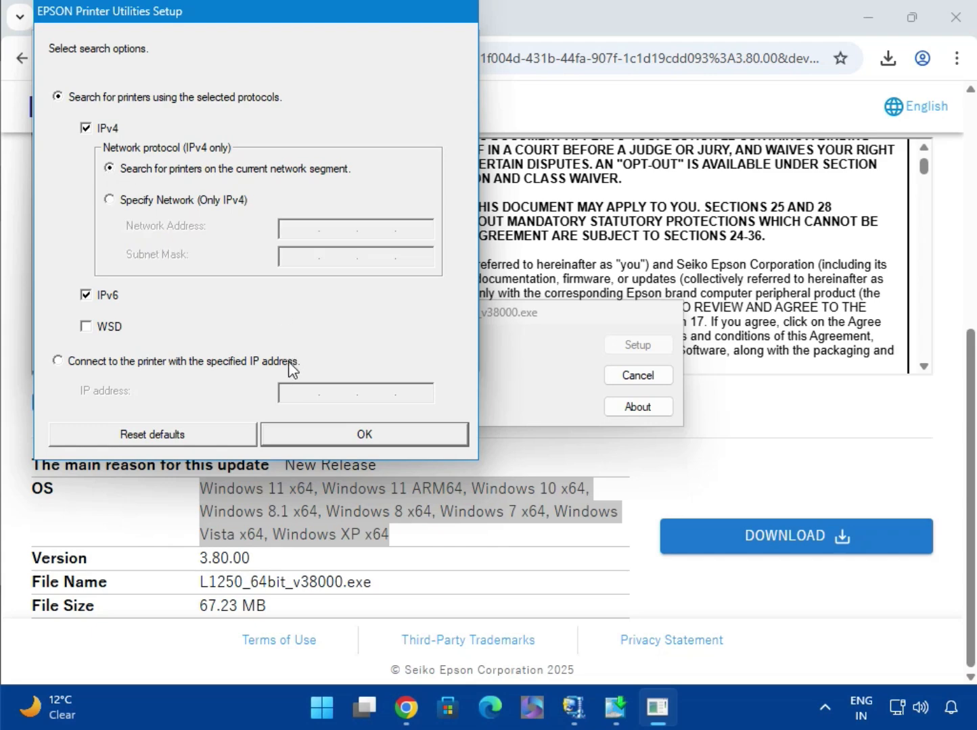
left_click(291, 441)
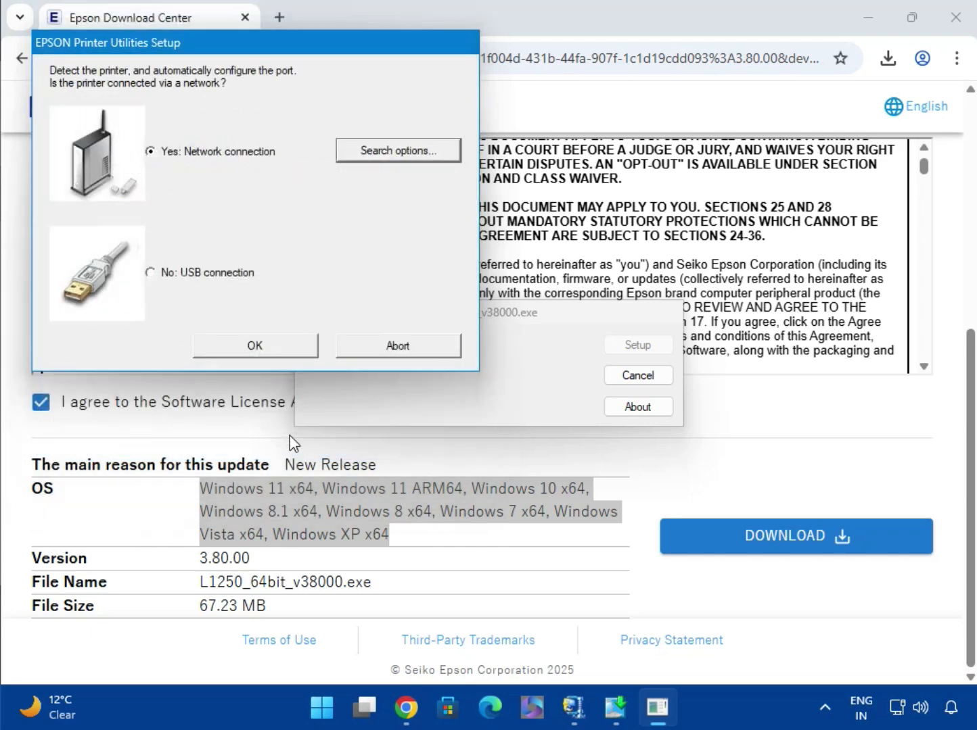
left_click(243, 344)
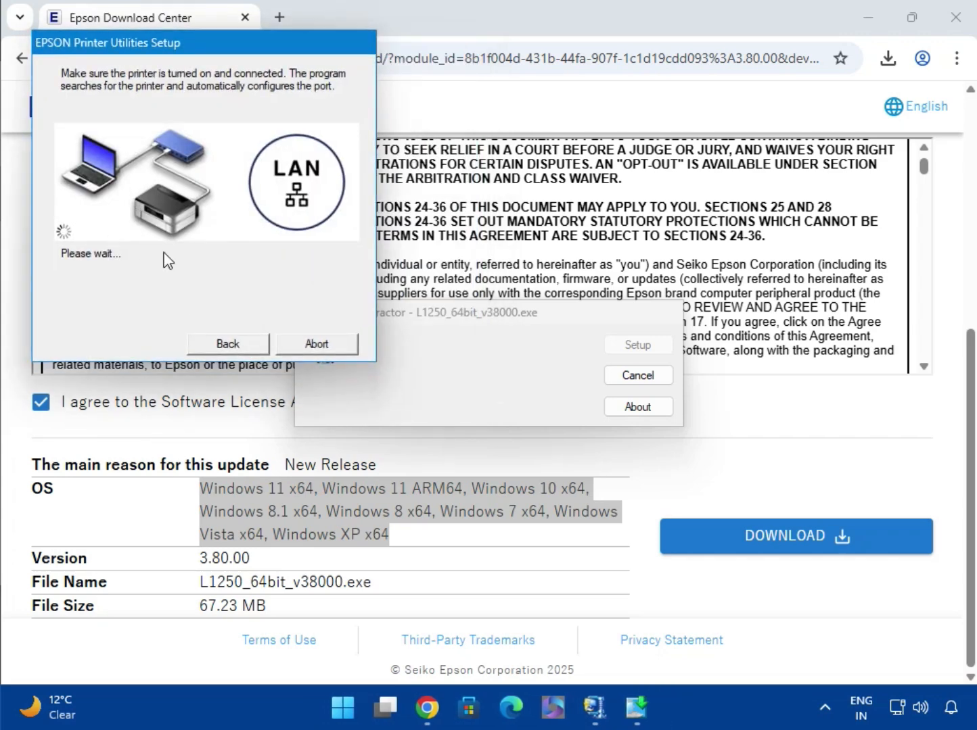
left_click(239, 347)
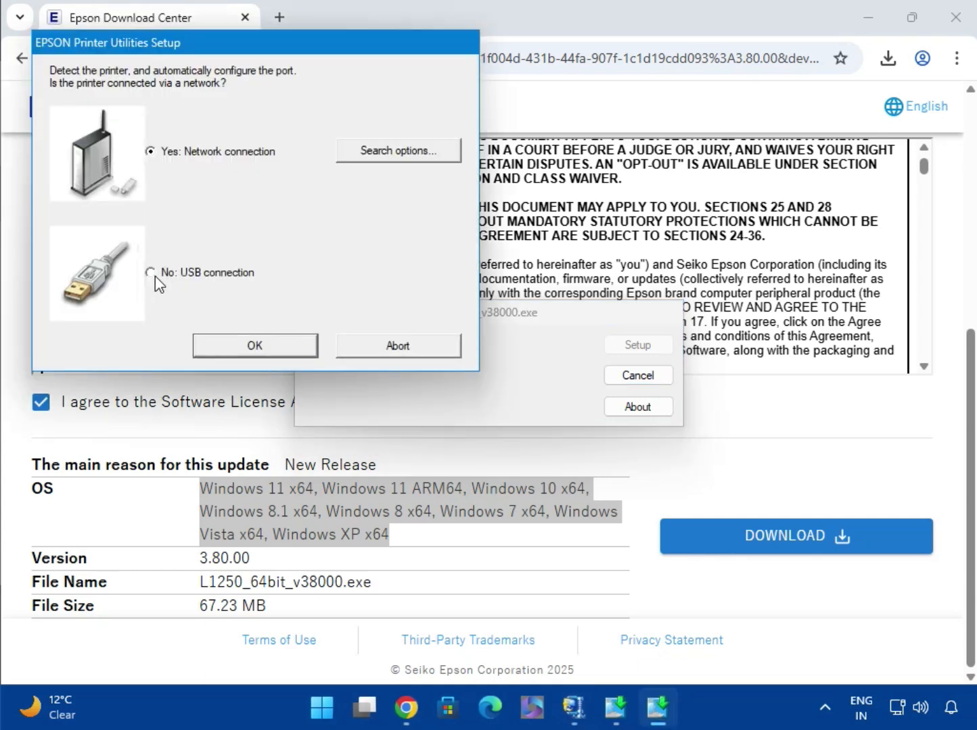
Choose USB connection as the printer's connection type and start the automatic printer search and port configuration
left_click(155, 275)
left_click(214, 348)
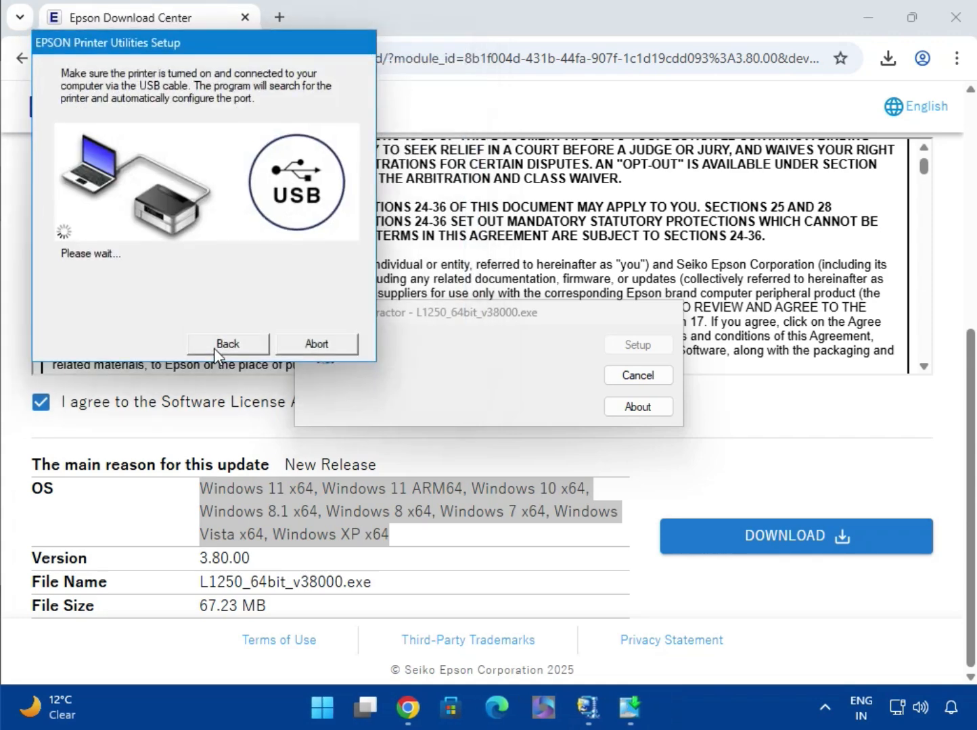